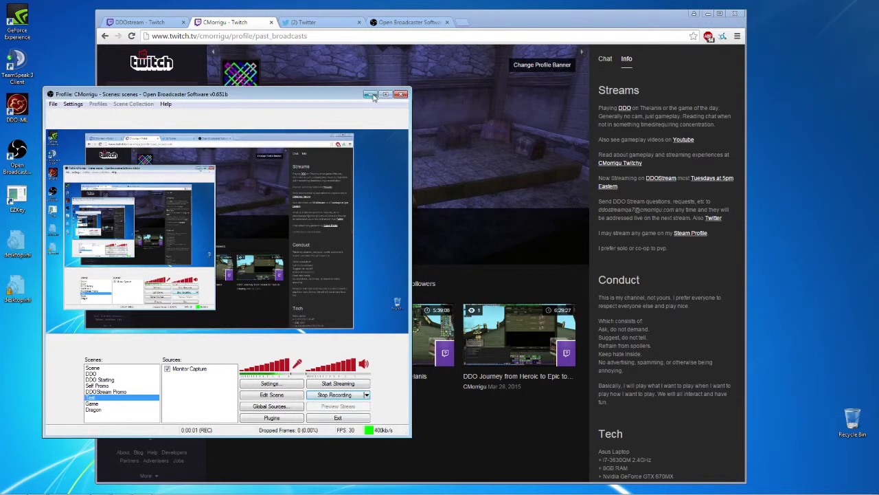
- Minimize OBS and switch Chrome to the obsproject.com homepage tab
{"action": "left_click", "coordinate": [368, 94]}
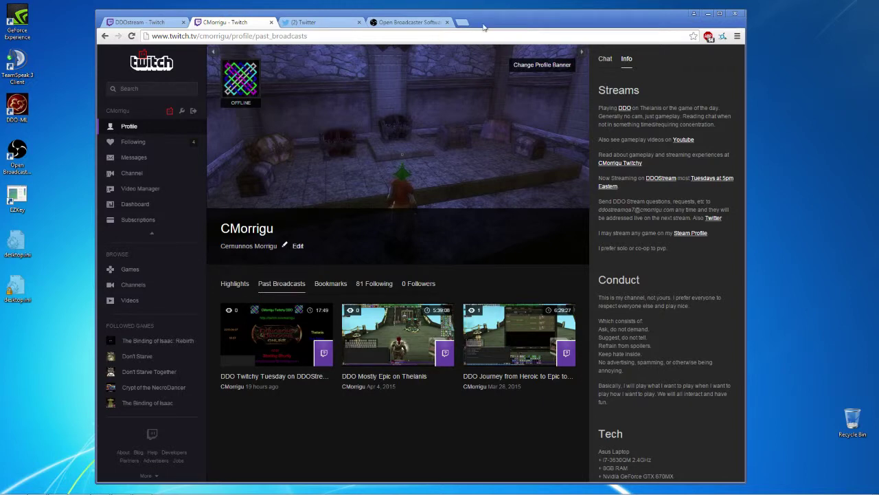
{"action": "left_click", "coordinate": [410, 23]}
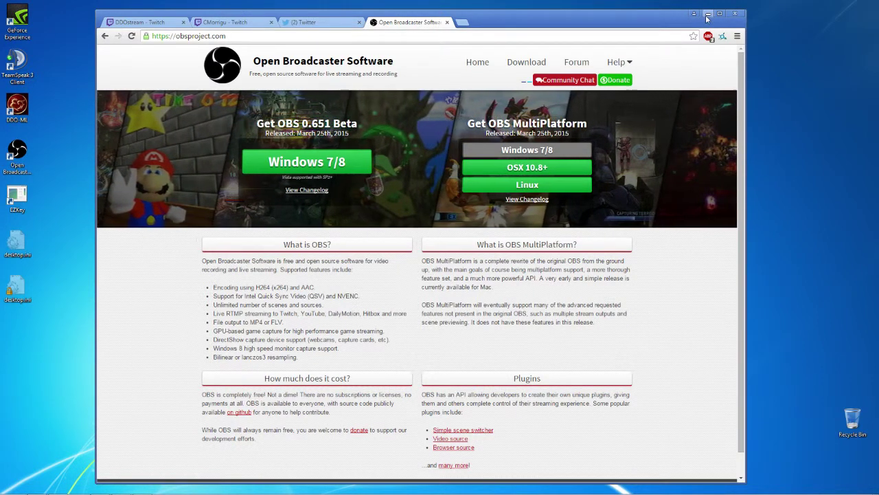
- Hide Chrome, launch OBS from its desktop icon, and drag its window toward the centre
{"action": "left_click", "coordinate": [708, 14]}
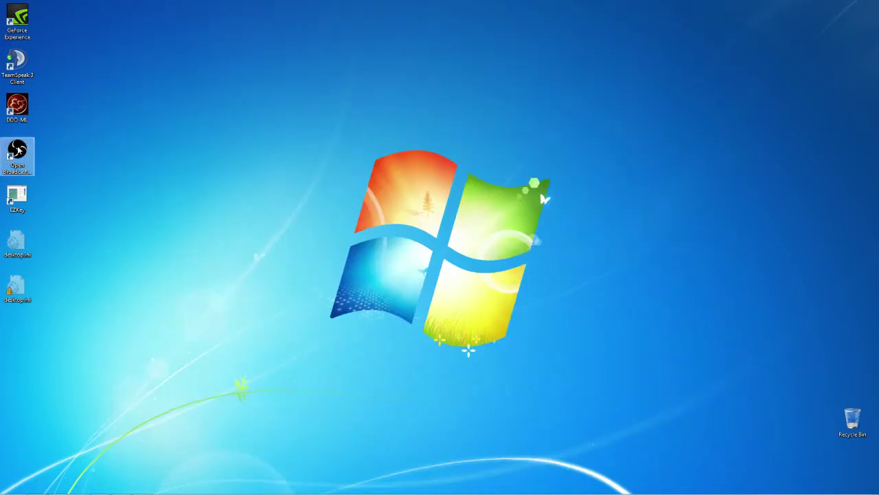
{"action": "double_click", "coordinate": [19, 150]}
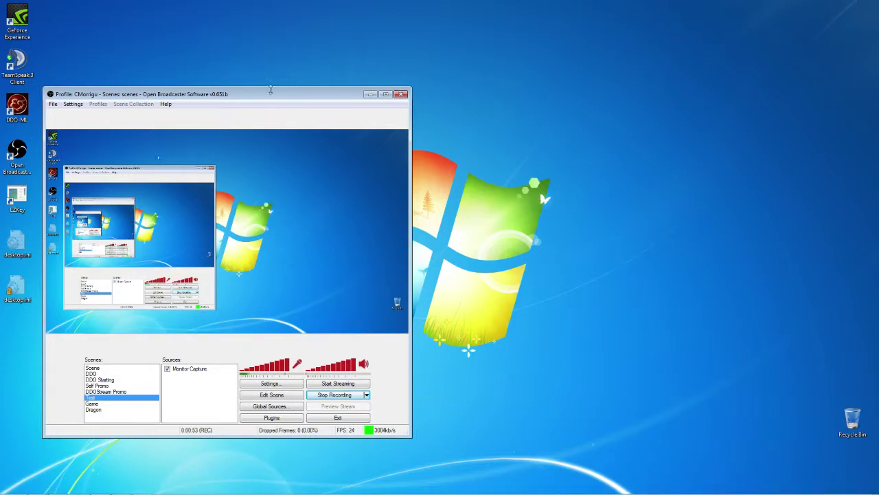
{"action": "left_click_drag", "start_coordinate": [268, 98], "coordinate": [453, 69]}
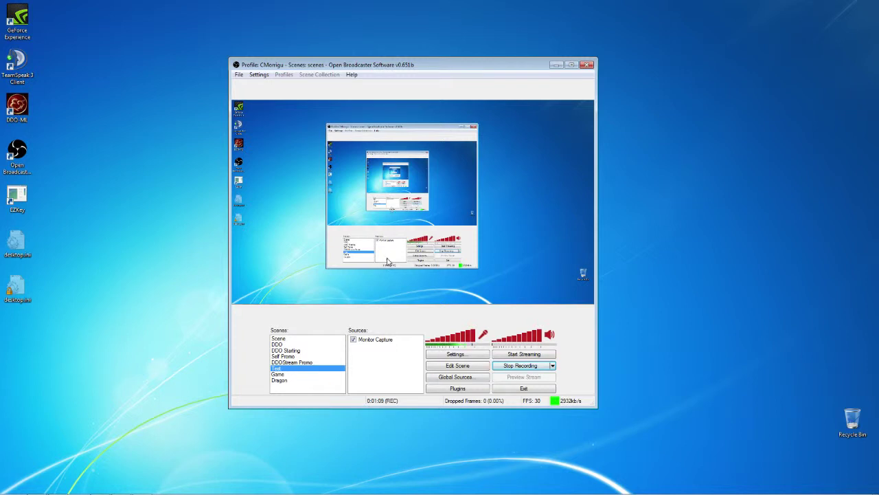
- Open Settings… from the OBS Settings menu to reach the General page
{"action": "left_click", "coordinate": [266, 77]}
{"action": "left_click", "coordinate": [272, 85]}
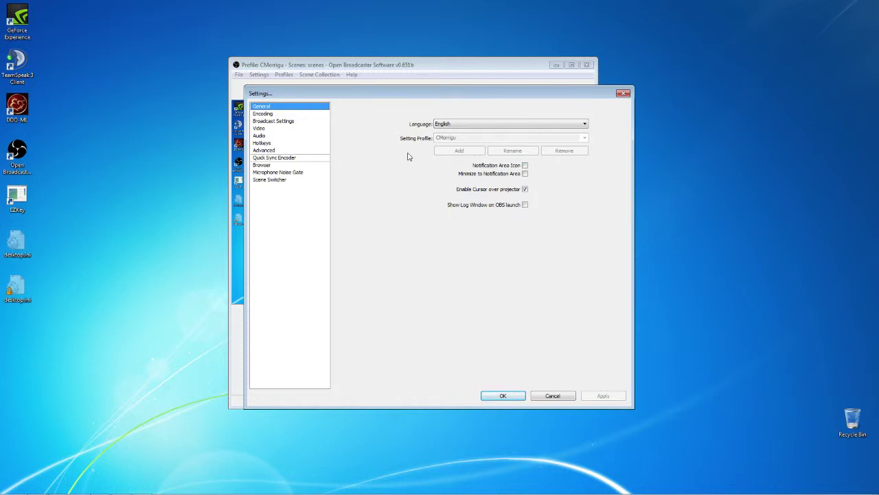
- Review the Encoding and Broadcast Settings pages (Live Stream via Twitch), then return to Chrome
{"action": "left_click", "coordinate": [291, 114]}
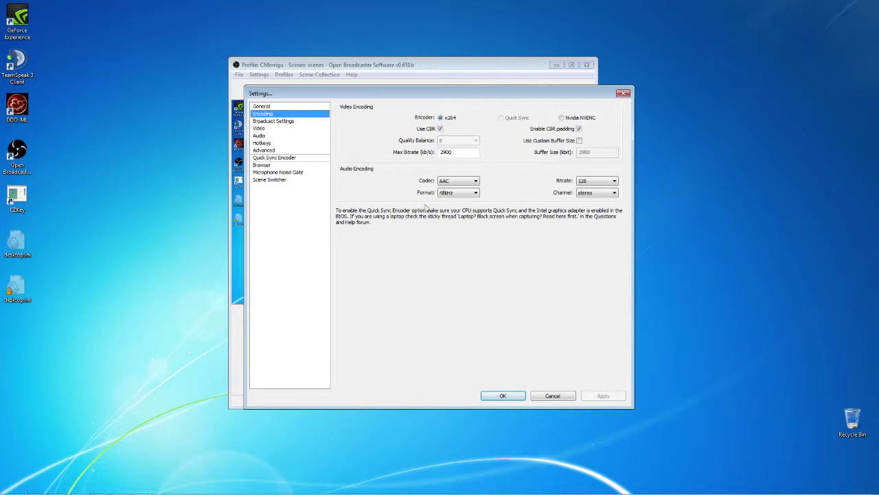
{"action": "left_click", "coordinate": [288, 122]}
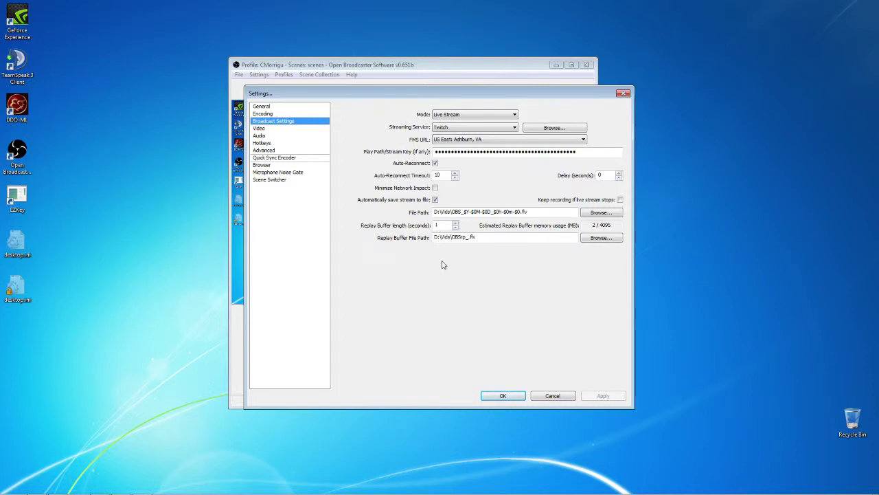
{"action": "mouse_move", "coordinate": [180, 488]}
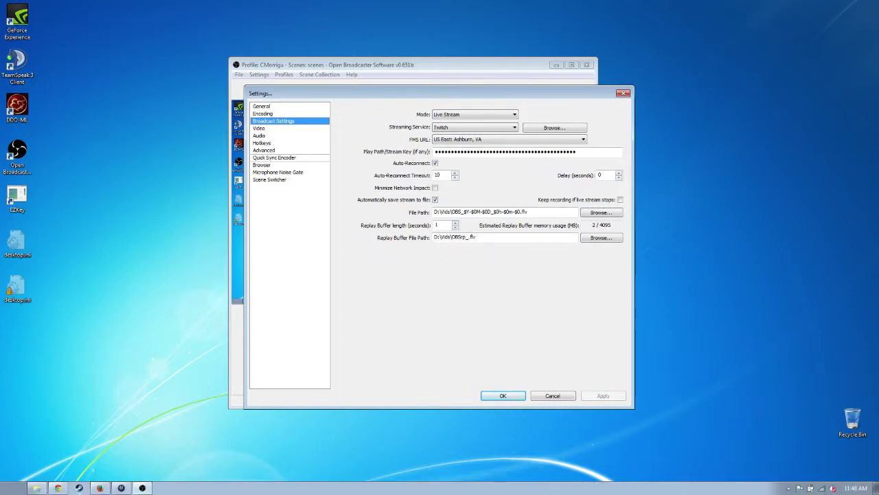
{"action": "left_click", "coordinate": [58, 487]}
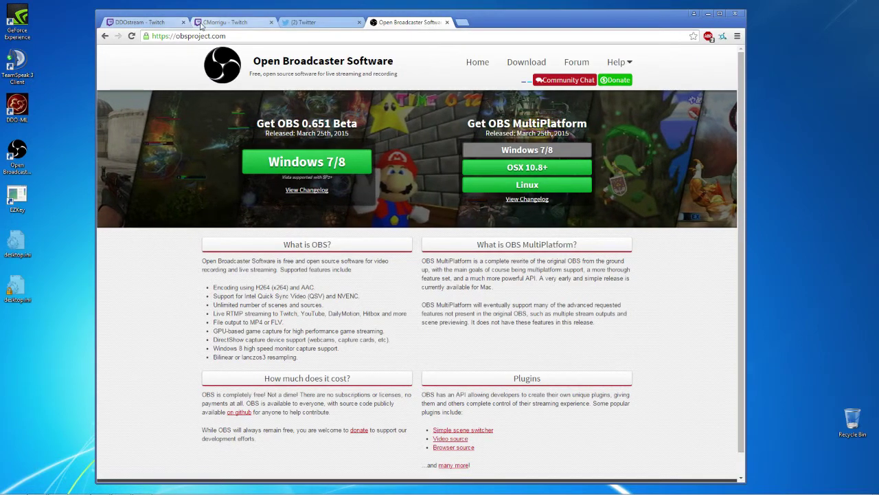
- Open the Twitch Dashboard from the profile page in a new tab and go to Stream Key
{"action": "left_click", "coordinate": [227, 22]}
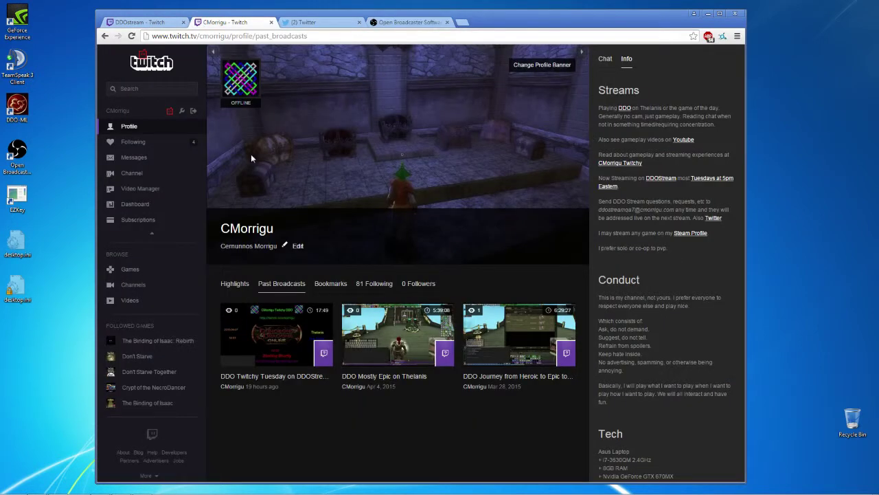
{"action": "middle_click", "coordinate": [144, 210]}
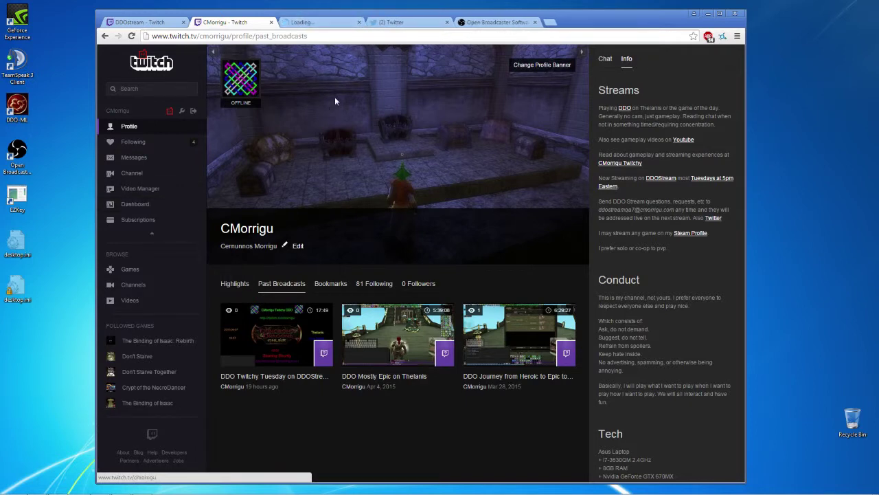
{"action": "left_click", "coordinate": [331, 22]}
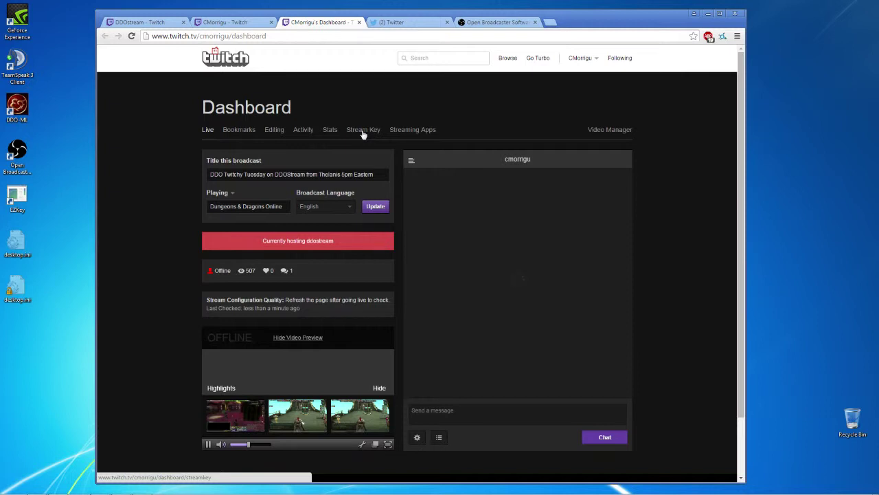
{"action": "left_click", "coordinate": [362, 132]}
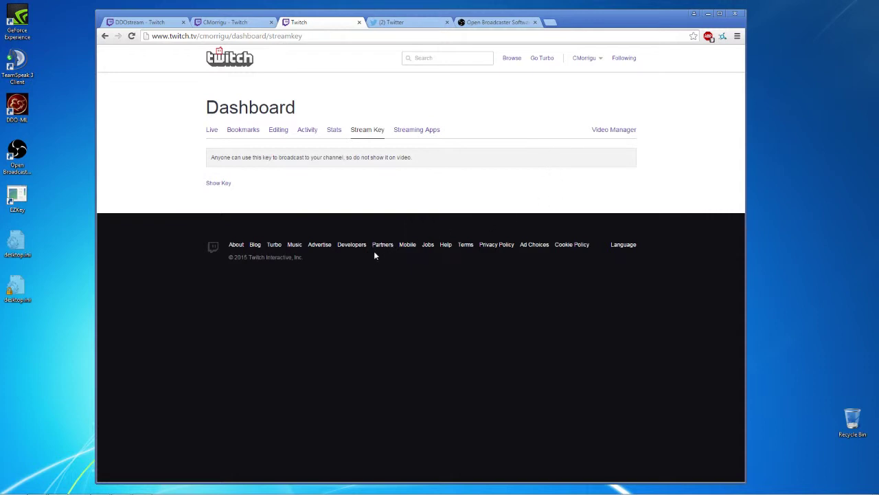
- In Twitch Help, open 'How to Broadcast PC Games' and follow its OBS Setup link
{"action": "left_click", "coordinate": [444, 245]}
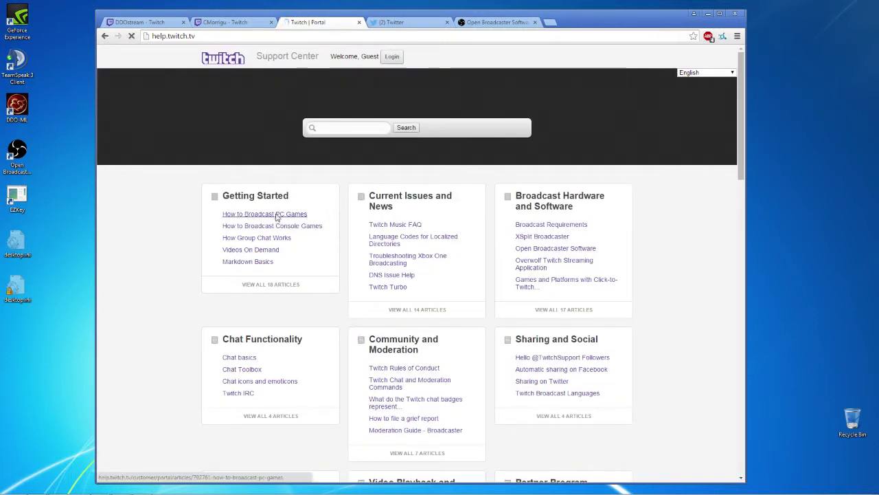
{"action": "left_click", "coordinate": [277, 215]}
{"action": "scroll", "coordinate": [493, 245], "scroll_direction": "down", "scroll_amount": 2}
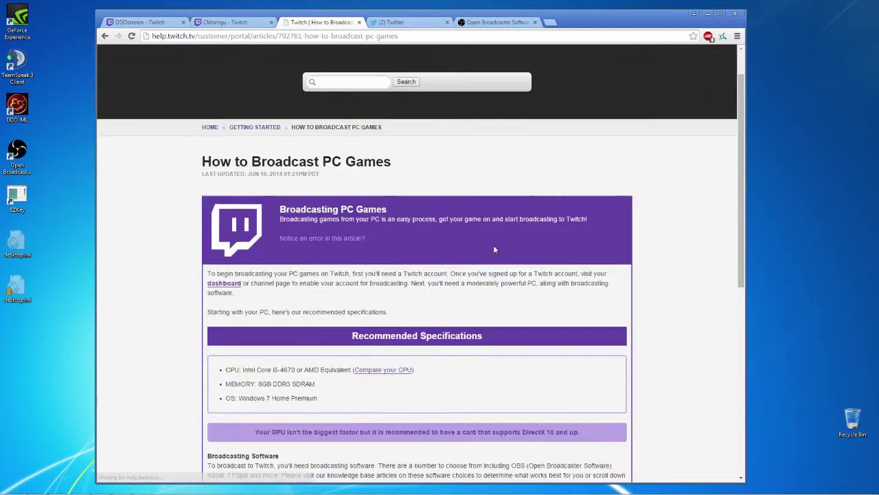
{"action": "scroll", "coordinate": [520, 252], "scroll_direction": "down", "scroll_amount": 1}
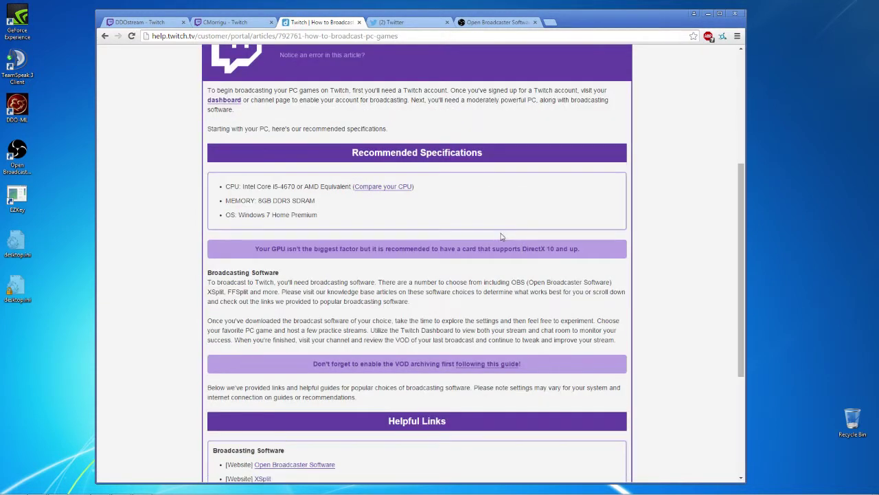
{"action": "scroll", "coordinate": [499, 233], "scroll_direction": "down", "scroll_amount": 1}
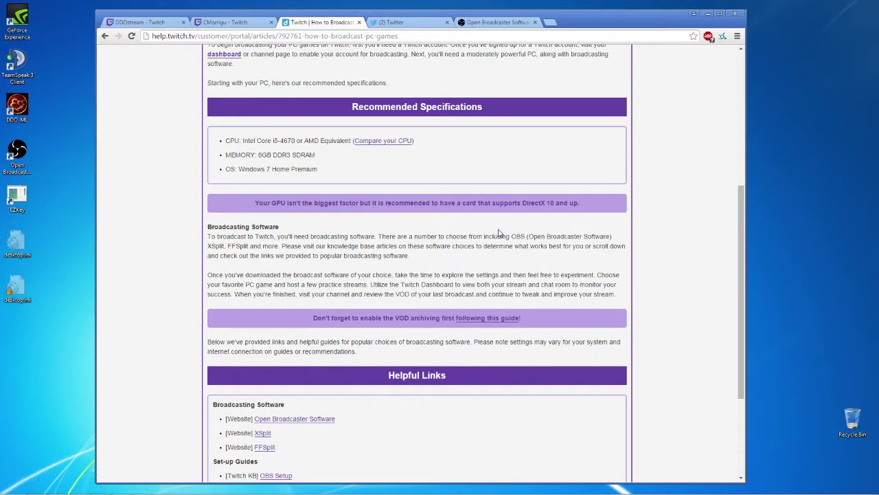
{"action": "scroll", "coordinate": [499, 235], "scroll_direction": "down", "scroll_amount": 2}
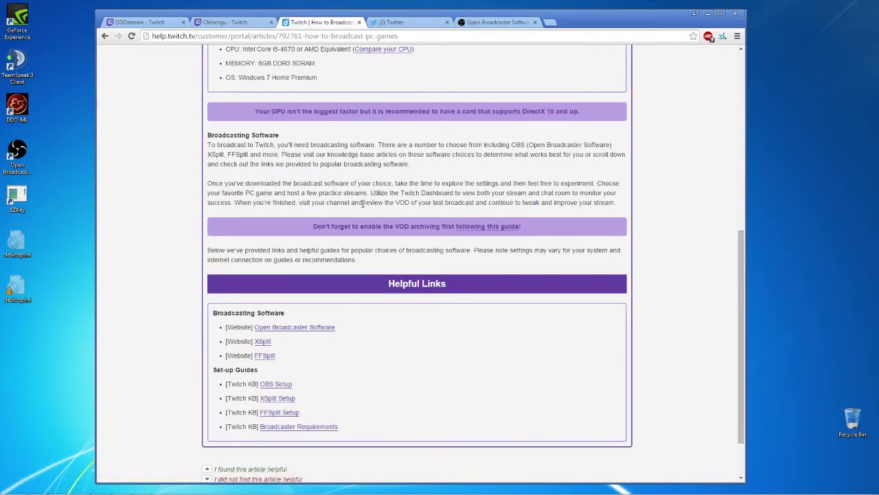
{"action": "scroll", "coordinate": [363, 205], "scroll_direction": "down", "scroll_amount": 2}
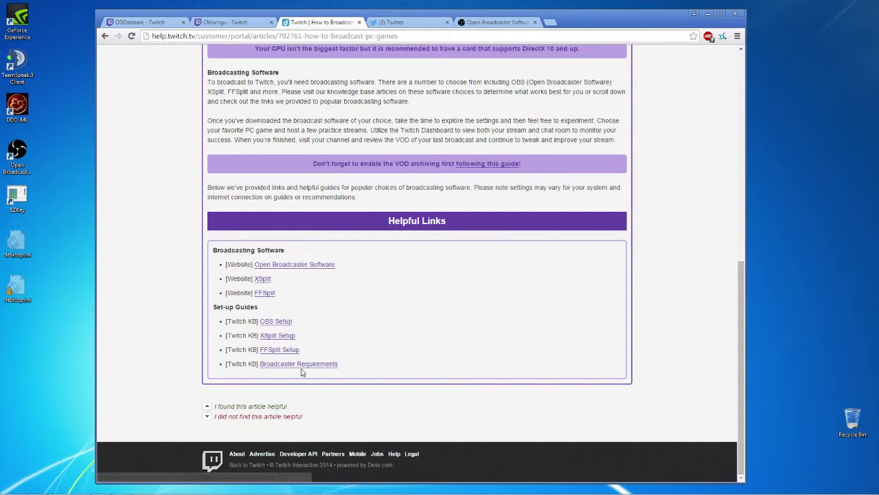
{"action": "left_click", "coordinate": [287, 324]}
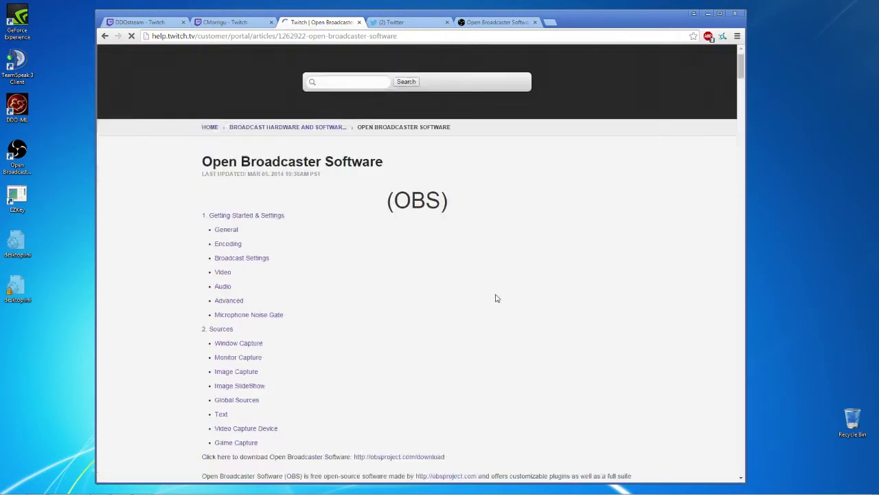
- Scroll through the OBS article's Audio, Advanced, Noise Gate and Sources sections to Game Capture
{"action": "scroll", "coordinate": [496, 297], "scroll_direction": "down", "scroll_amount": 10}
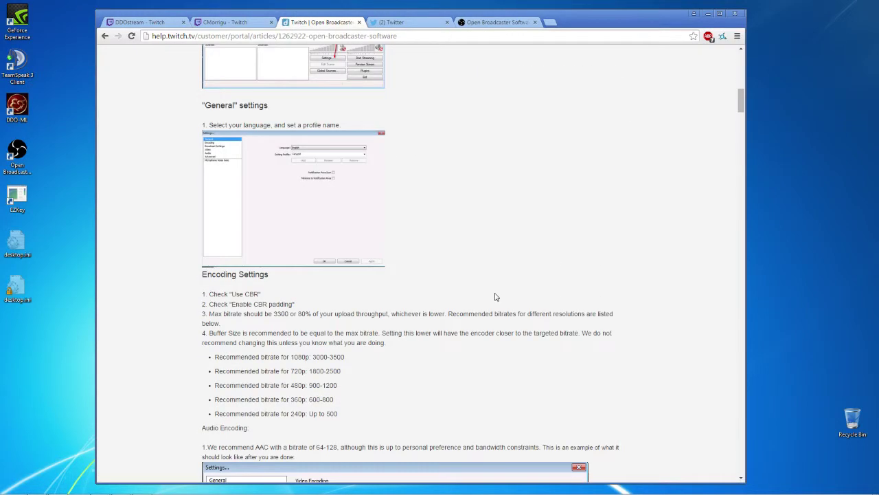
{"action": "scroll", "coordinate": [497, 297], "scroll_direction": "down", "scroll_amount": 10}
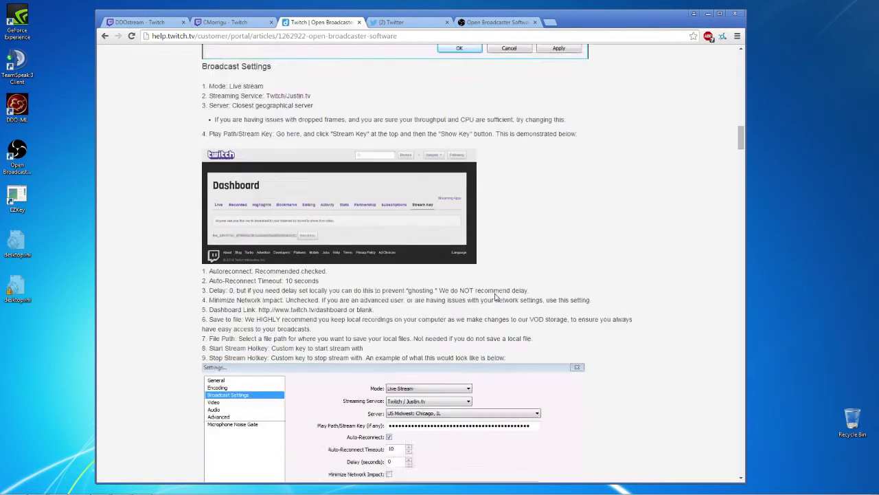
{"action": "scroll", "coordinate": [497, 298], "scroll_direction": "down", "scroll_amount": 3}
{"action": "scroll", "coordinate": [497, 297], "scroll_direction": "down", "scroll_amount": 10}
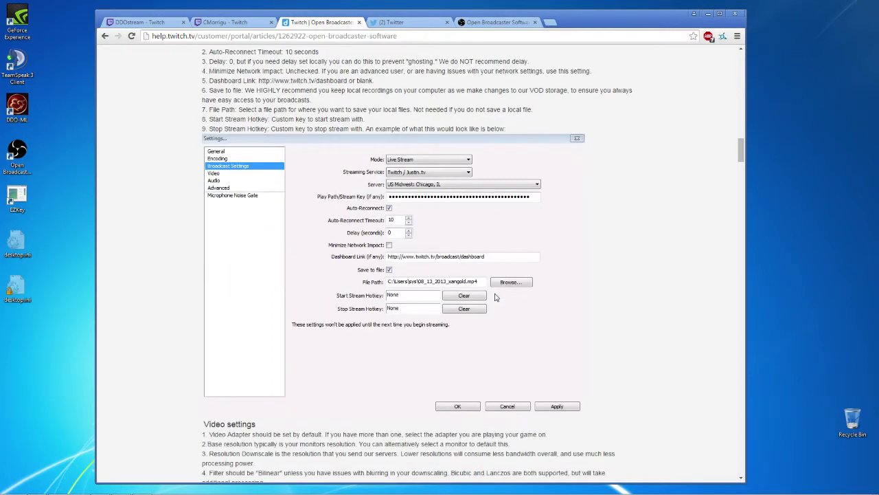
{"action": "scroll", "coordinate": [496, 298], "scroll_direction": "down", "scroll_amount": 12}
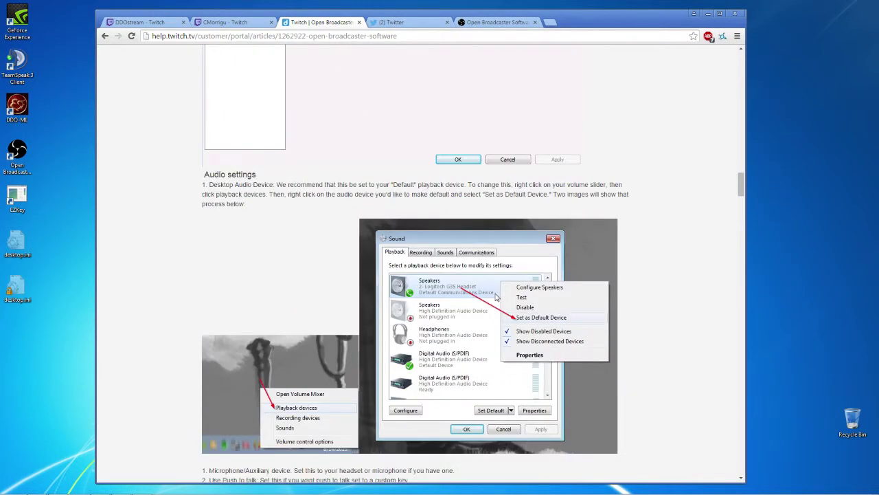
{"action": "scroll", "coordinate": [497, 297], "scroll_direction": "down", "scroll_amount": 7}
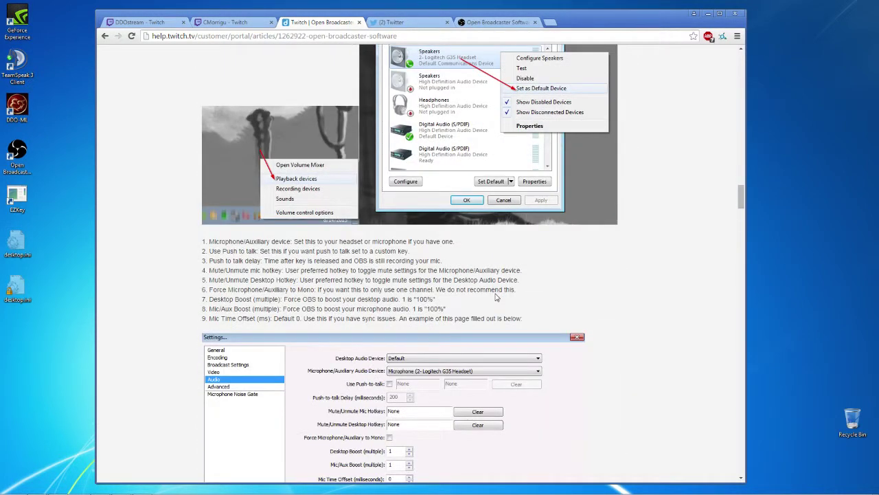
{"action": "scroll", "coordinate": [497, 297], "scroll_direction": "up", "scroll_amount": 9}
{"action": "scroll", "coordinate": [480, 254], "scroll_direction": "down", "scroll_amount": 5}
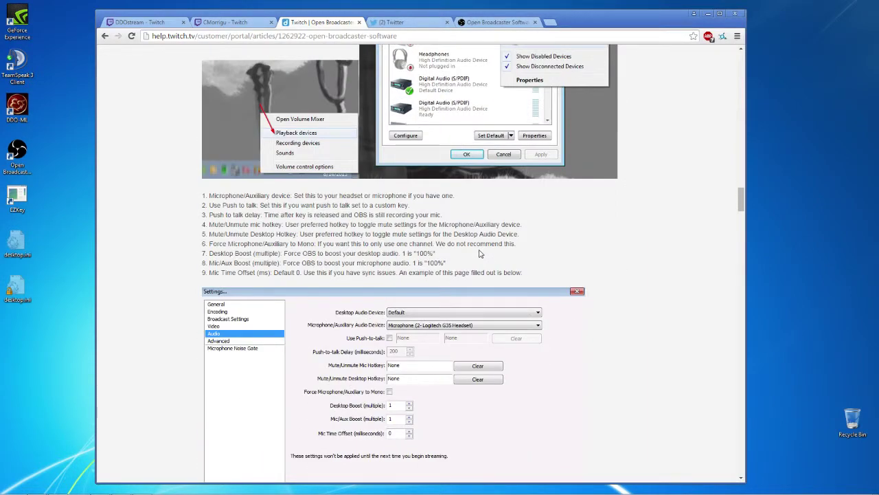
{"action": "scroll", "coordinate": [480, 253], "scroll_direction": "down", "scroll_amount": 2}
{"action": "scroll", "coordinate": [480, 254], "scroll_direction": "down", "scroll_amount": 9}
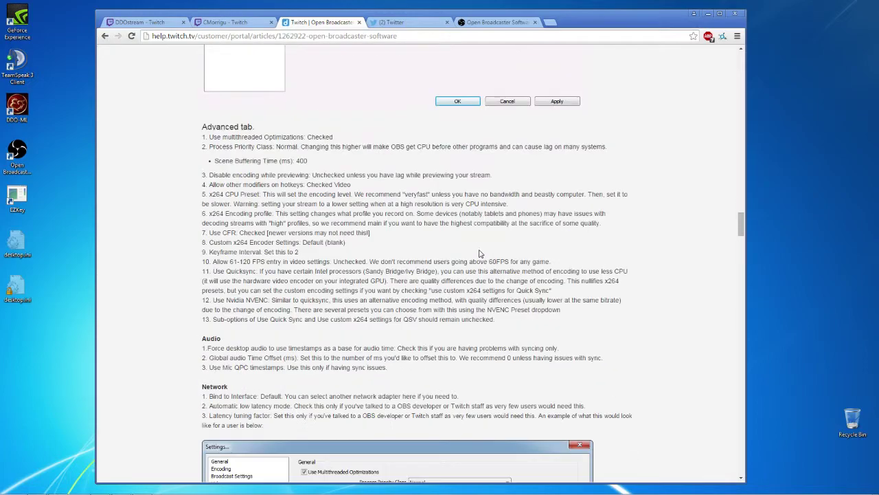
{"action": "scroll", "coordinate": [480, 254], "scroll_direction": "down", "scroll_amount": 3}
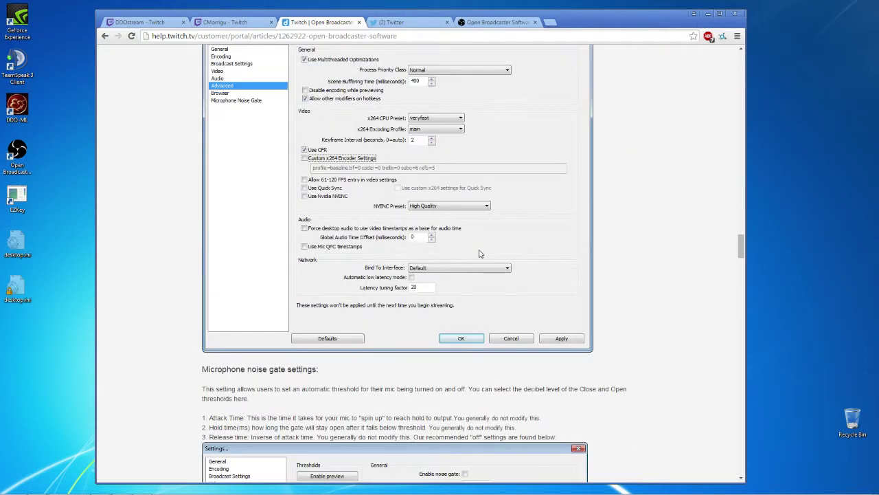
{"action": "scroll", "coordinate": [480, 254], "scroll_direction": "down", "scroll_amount": 2}
{"action": "scroll", "coordinate": [479, 254], "scroll_direction": "down", "scroll_amount": 1}
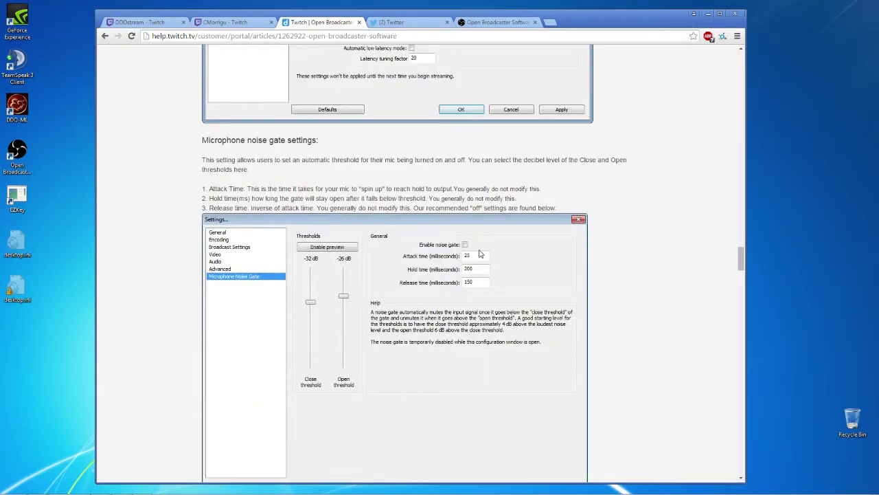
{"action": "scroll", "coordinate": [479, 253], "scroll_direction": "down", "scroll_amount": 3}
{"action": "scroll", "coordinate": [479, 254], "scroll_direction": "down", "scroll_amount": 2}
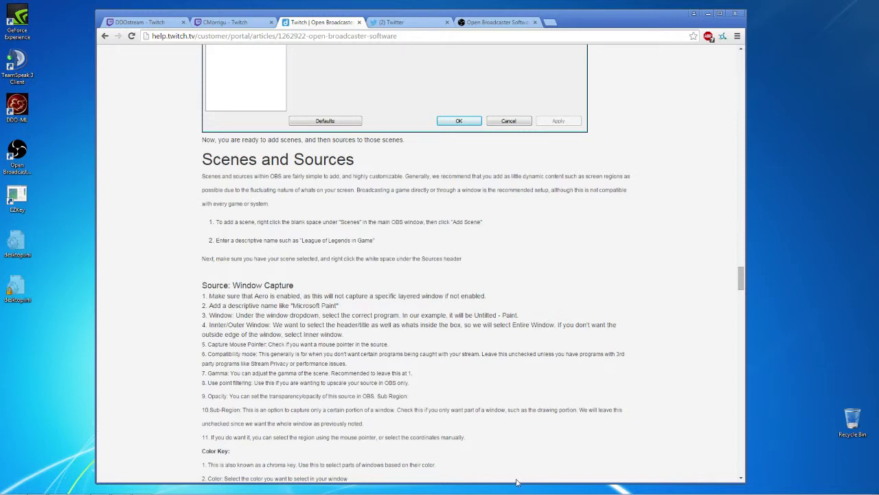
{"action": "scroll", "coordinate": [338, 230], "scroll_direction": "down", "scroll_amount": 10}
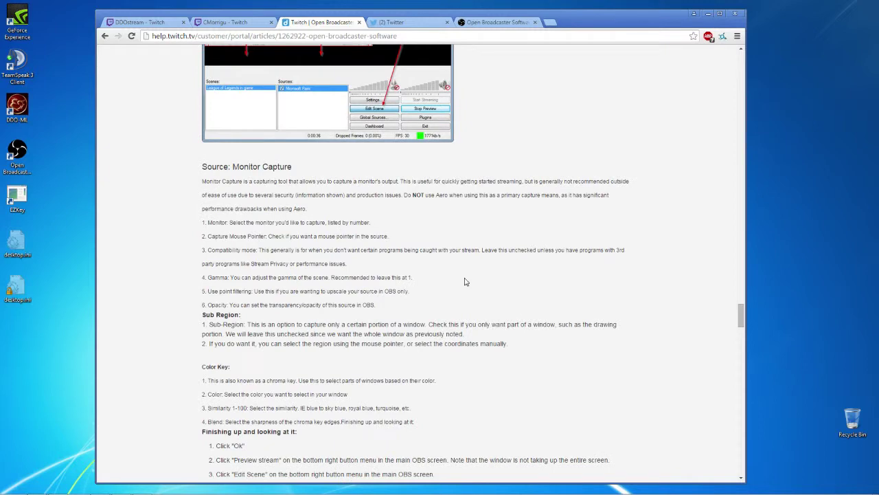
{"action": "scroll", "coordinate": [556, 269], "scroll_direction": "down", "scroll_amount": 3}
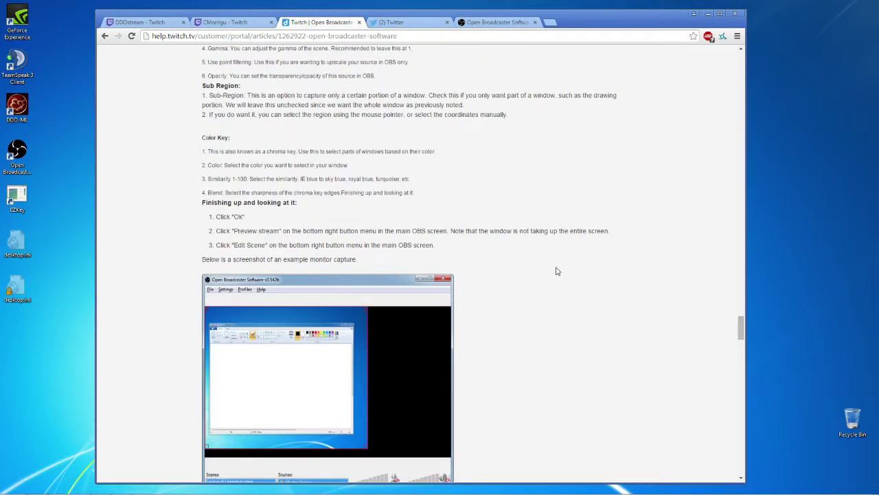
{"action": "scroll", "coordinate": [557, 272], "scroll_direction": "down", "scroll_amount": 5}
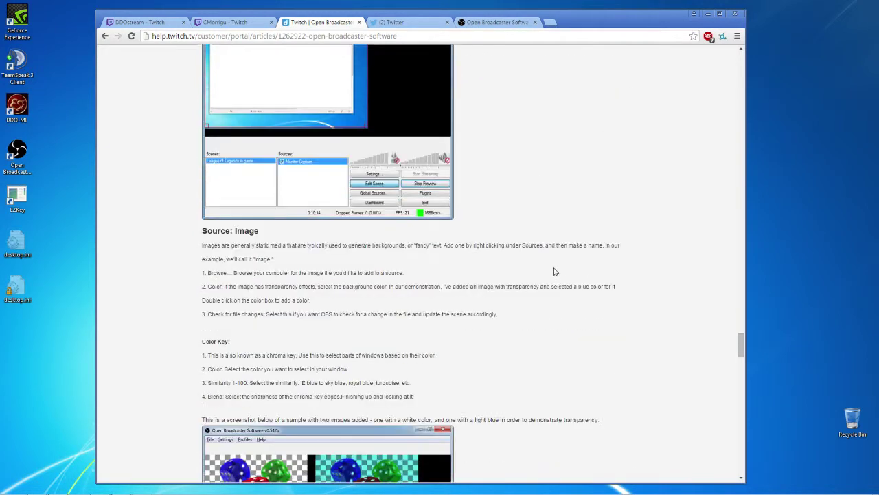
{"action": "scroll", "coordinate": [556, 272], "scroll_direction": "down", "scroll_amount": 3}
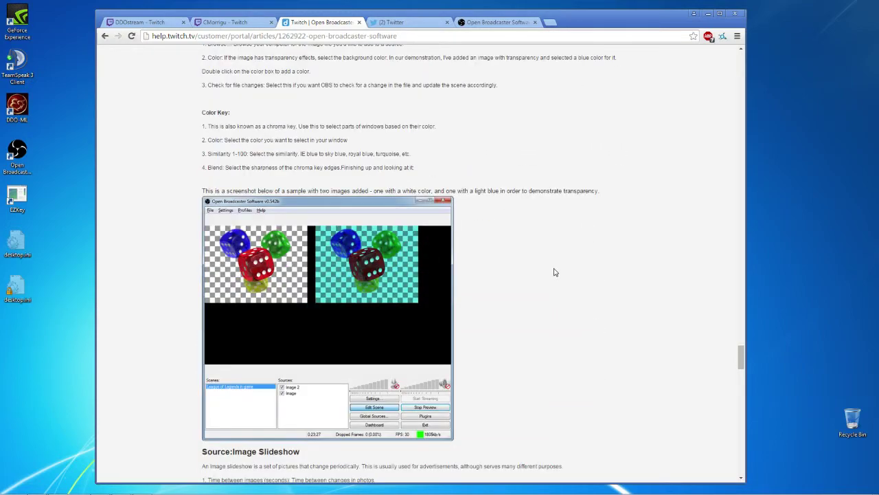
{"action": "scroll", "coordinate": [556, 272], "scroll_direction": "down", "scroll_amount": 15}
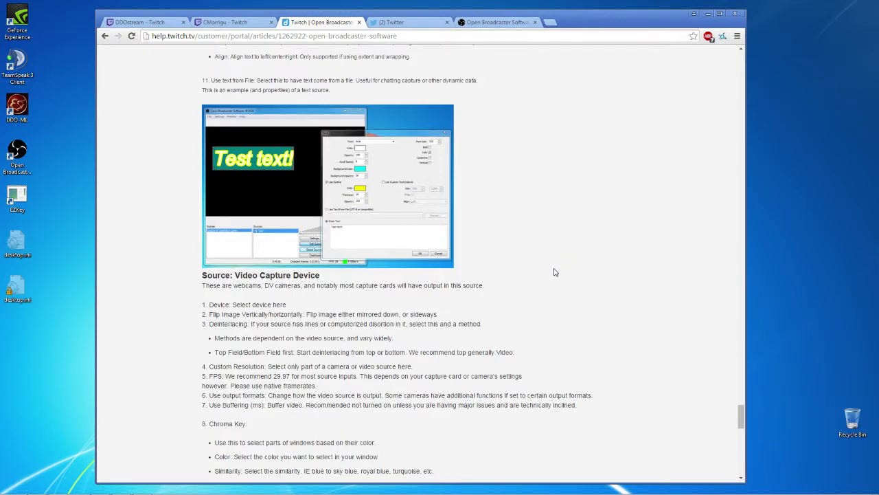
{"action": "scroll", "coordinate": [555, 272], "scroll_direction": "down", "scroll_amount": 10}
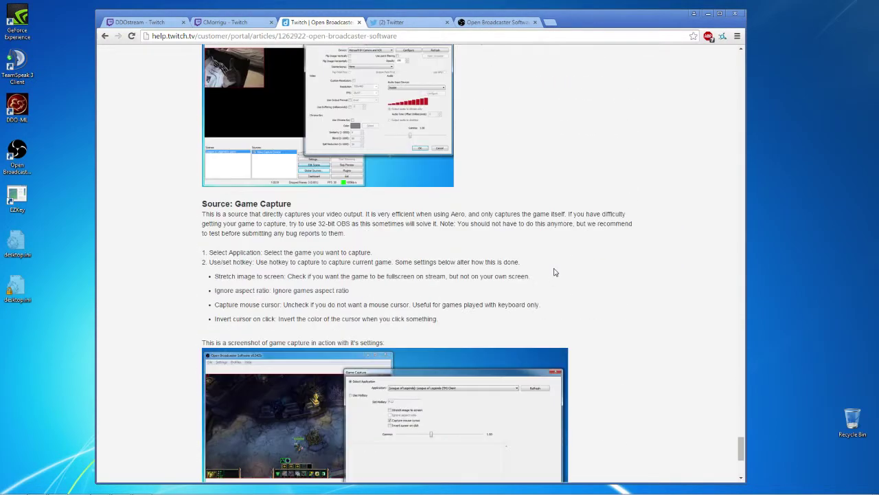
{"action": "scroll", "coordinate": [555, 272], "scroll_direction": "down", "scroll_amount": 4}
{"action": "scroll", "coordinate": [509, 173], "scroll_direction": "up", "scroll_amount": 4}
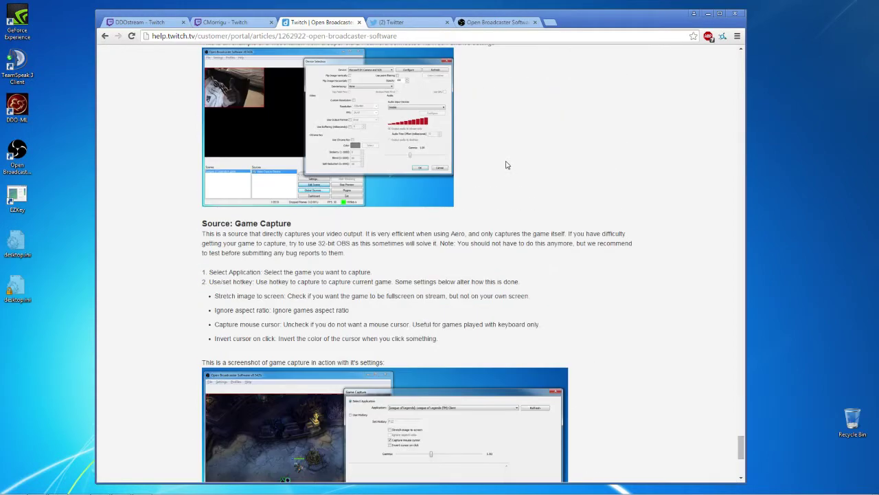
{"action": "scroll", "coordinate": [507, 167], "scroll_direction": "up", "scroll_amount": 12}
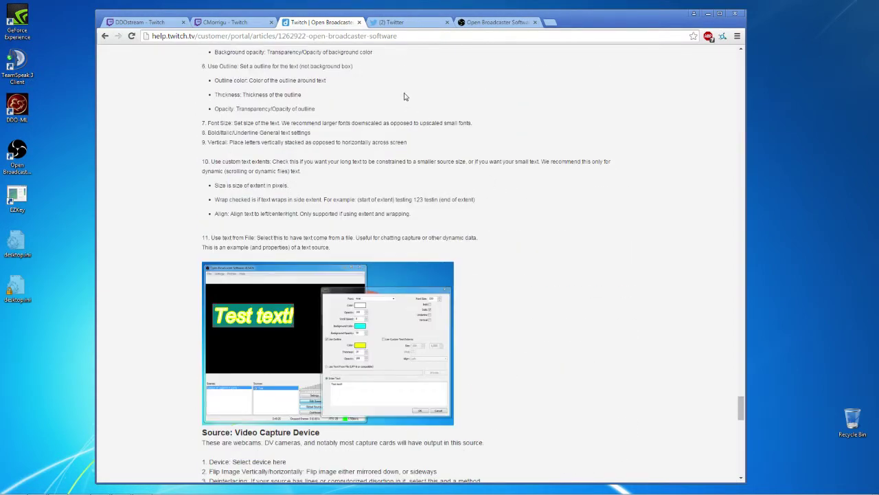
- Return to OBS Settings and view the Video page: 1920x1080 base, 1280x720 output, 30 FPS
{"action": "left_click", "coordinate": [708, 14]}
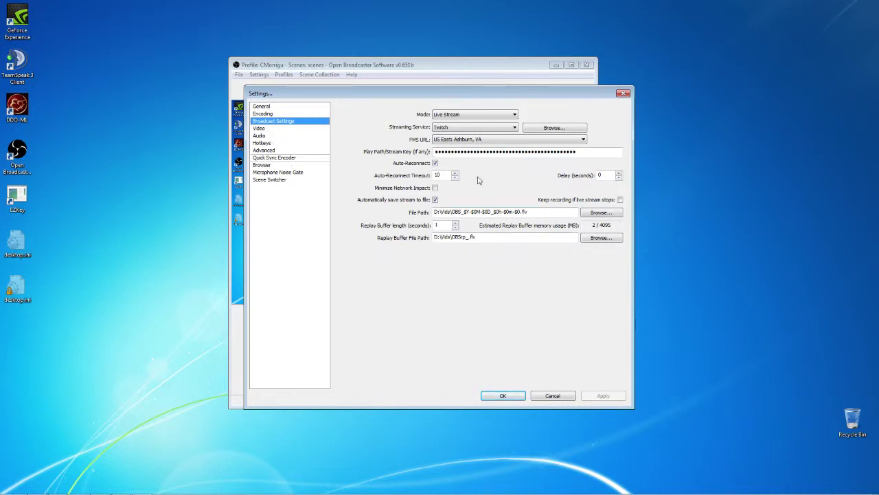
{"action": "left_click", "coordinate": [281, 129]}
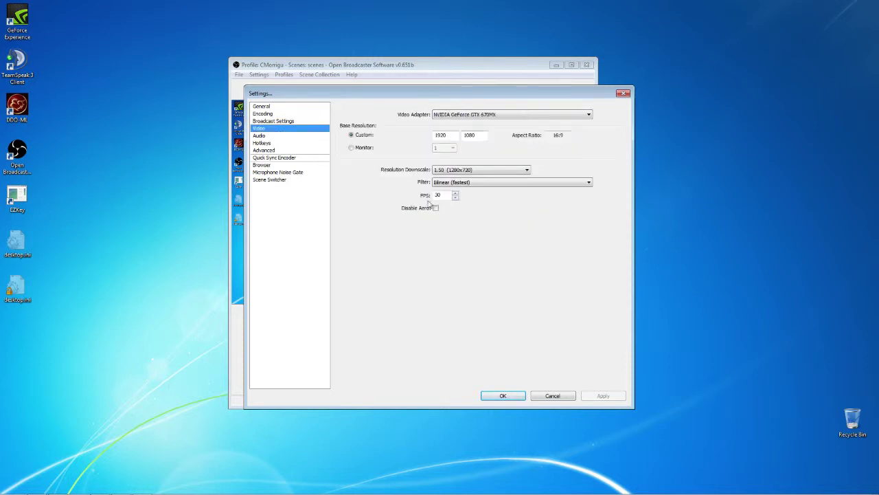
- Review the Audio and Hotkeys pages, then view Advanced (veryfast preset, 2-second keyframes, CFR)
{"action": "left_click", "coordinate": [266, 137]}
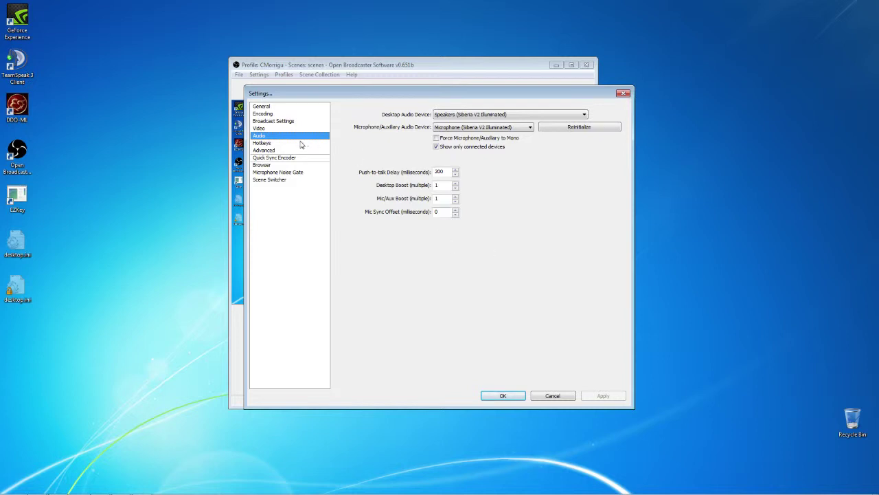
{"action": "left_click", "coordinate": [278, 145]}
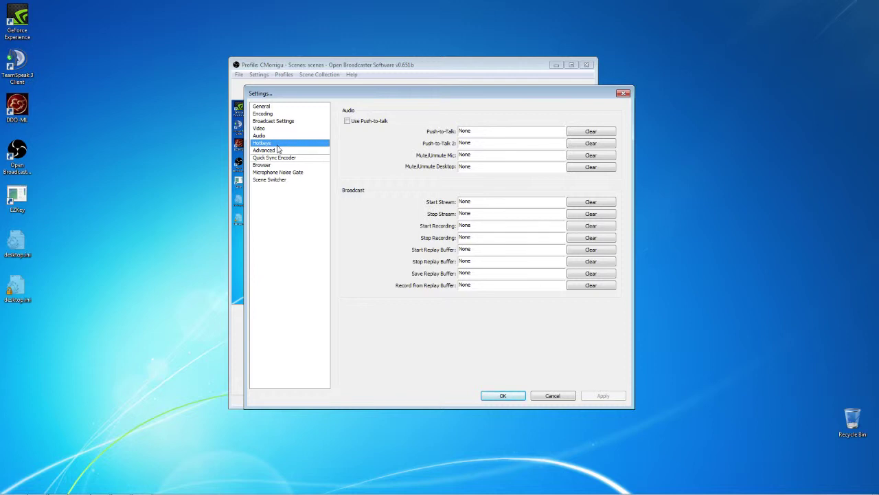
{"action": "left_click", "coordinate": [282, 151]}
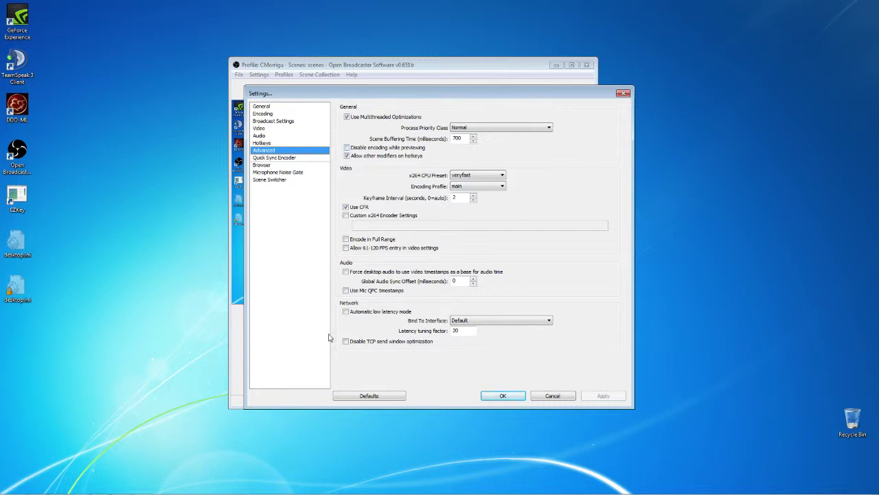
- View the Quick Sync Encoder, Browser, Microphone Noise Gate and Scene Switcher pages, then cancel Settings
{"action": "left_click", "coordinate": [277, 159]}
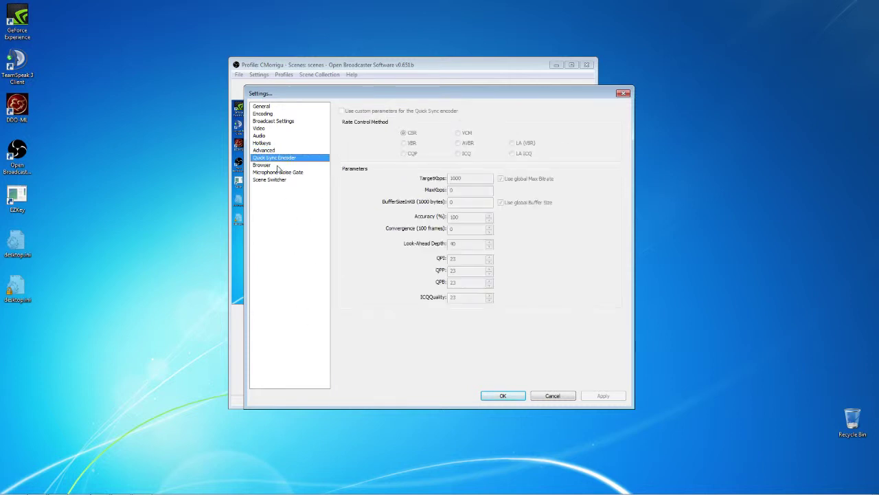
{"action": "left_click", "coordinate": [277, 167]}
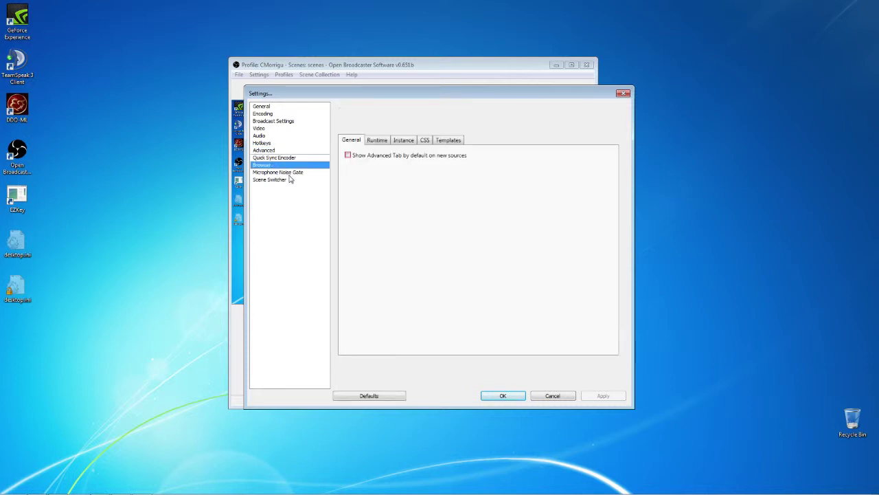
{"action": "left_click", "coordinate": [290, 173]}
{"action": "left_click", "coordinate": [288, 181]}
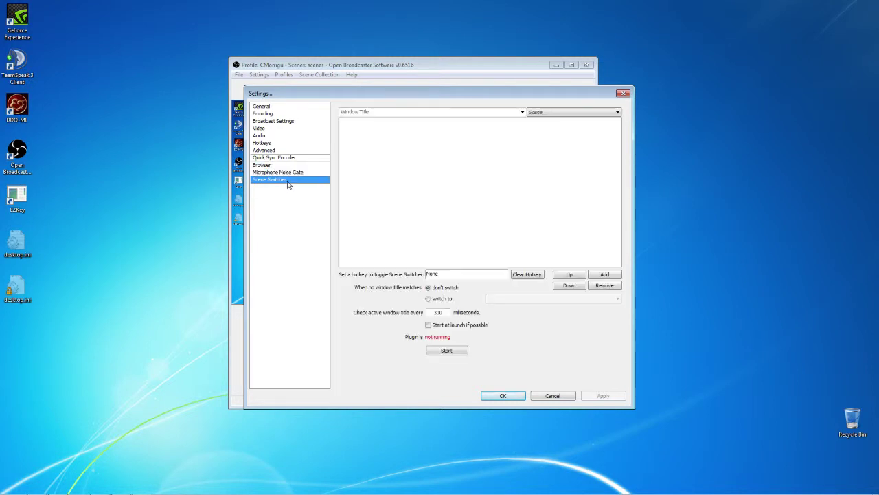
{"action": "left_click", "coordinate": [553, 396]}
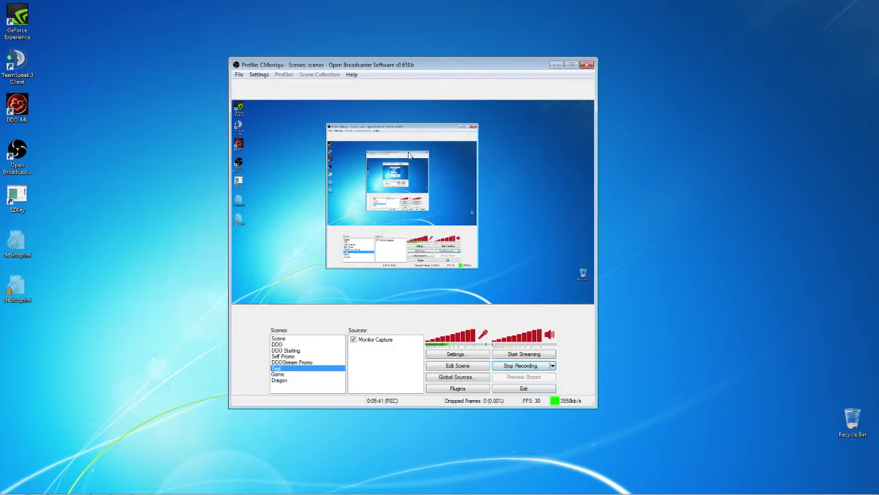